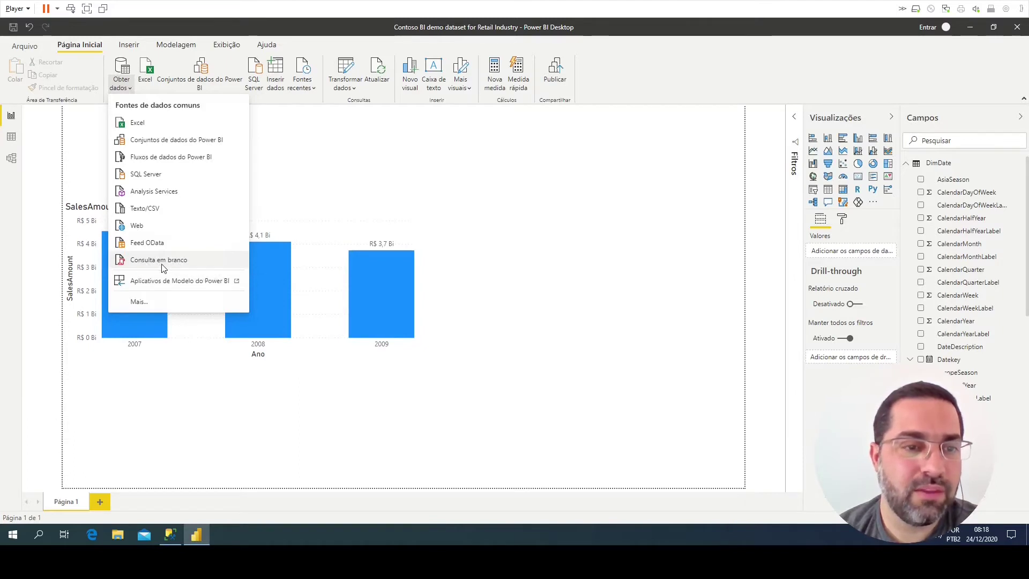
Create a blank query and enter the formula = List.Dates in the formula bar
left_click(163, 266)
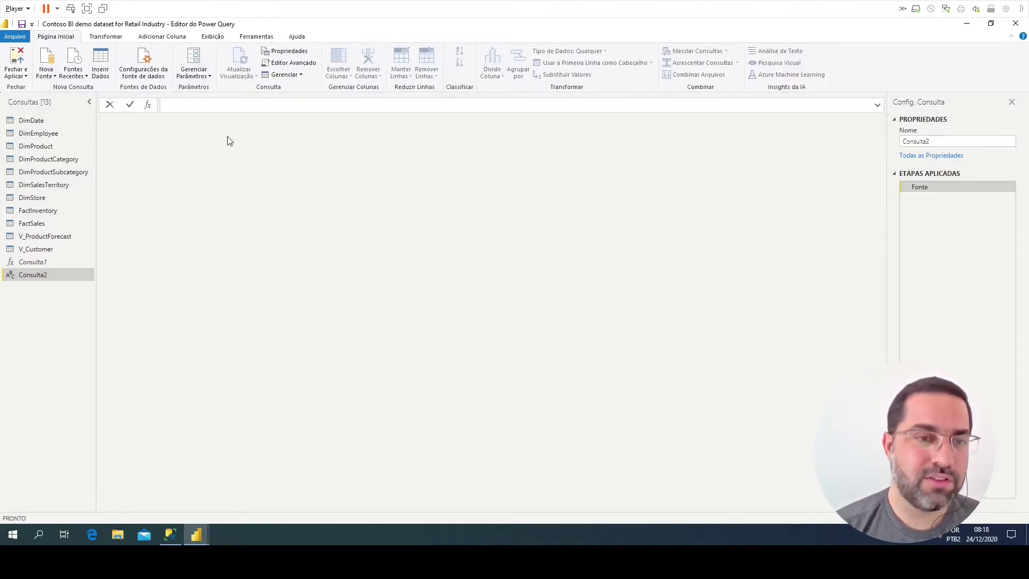
type("=")
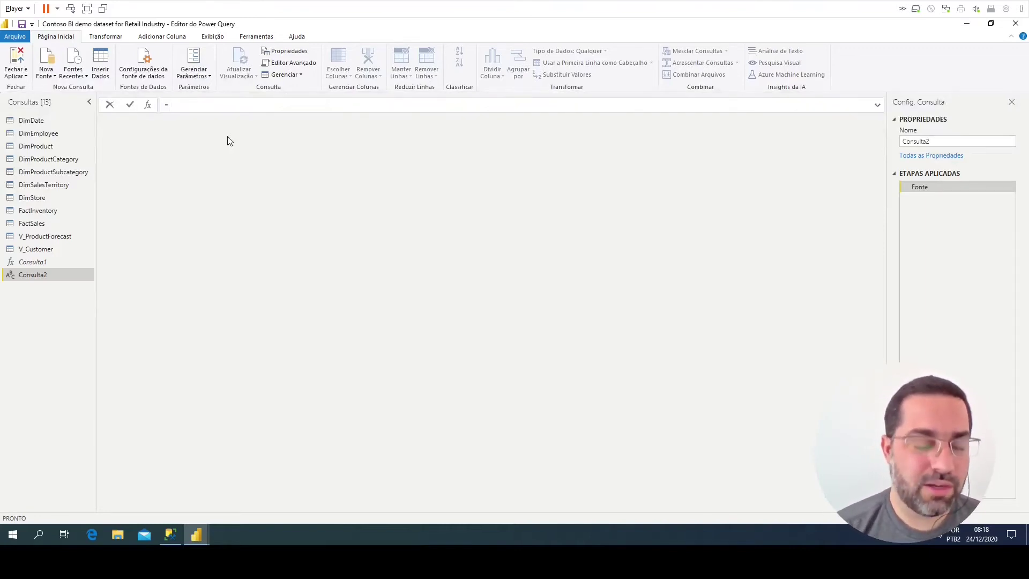
type(" List.")
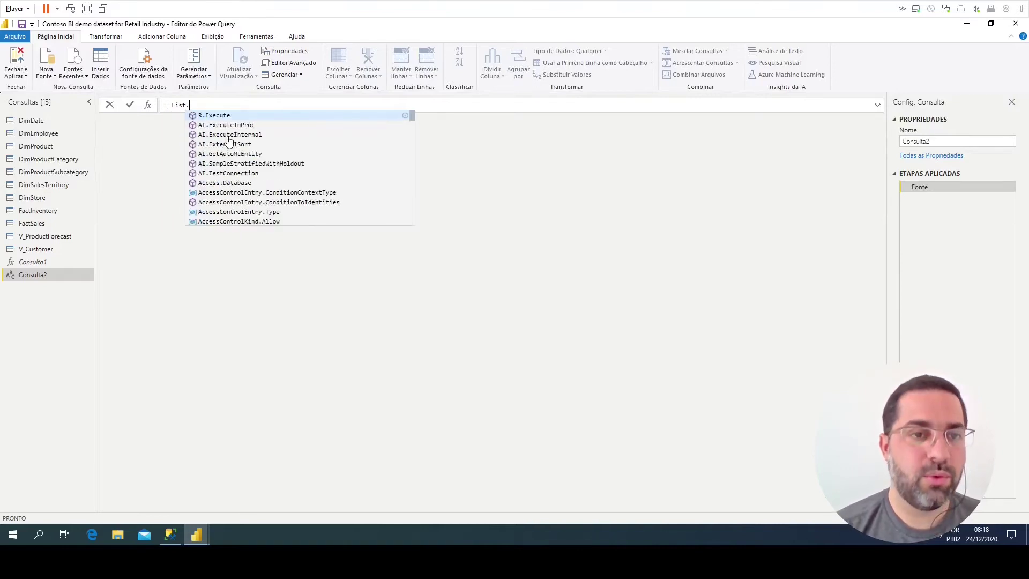
type("Dates")
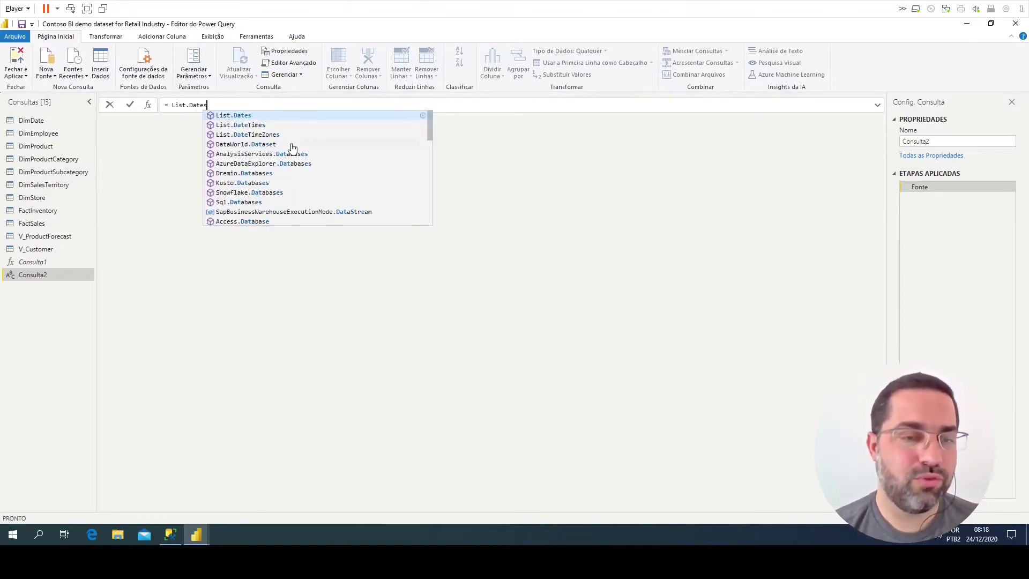
scroll(255, 153, "down", 2)
scroll(256, 139, "up", 2)
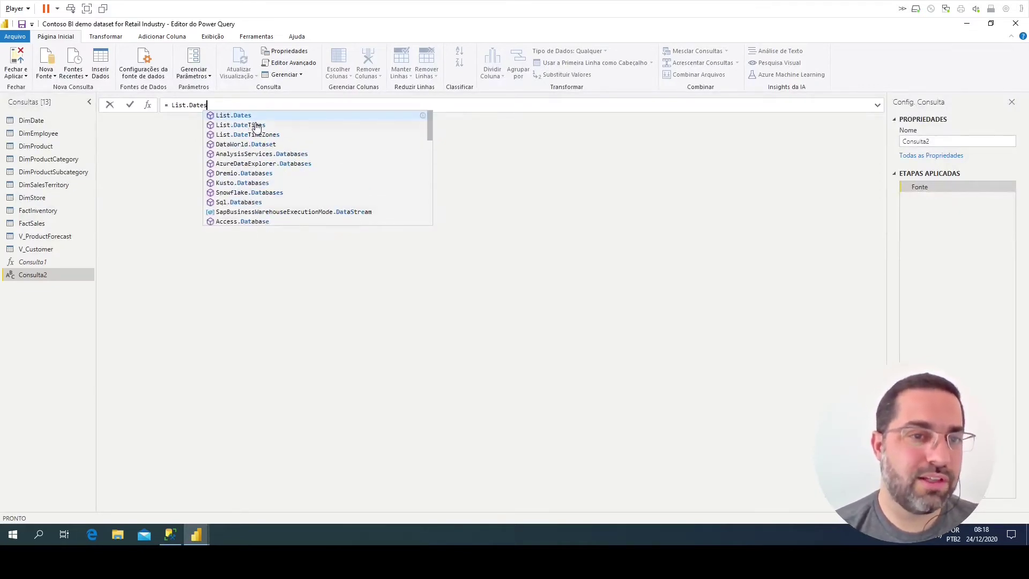
Try to evaluate the formula with the function name's initial in lowercase, as = List.dates()
double_click(193, 105)
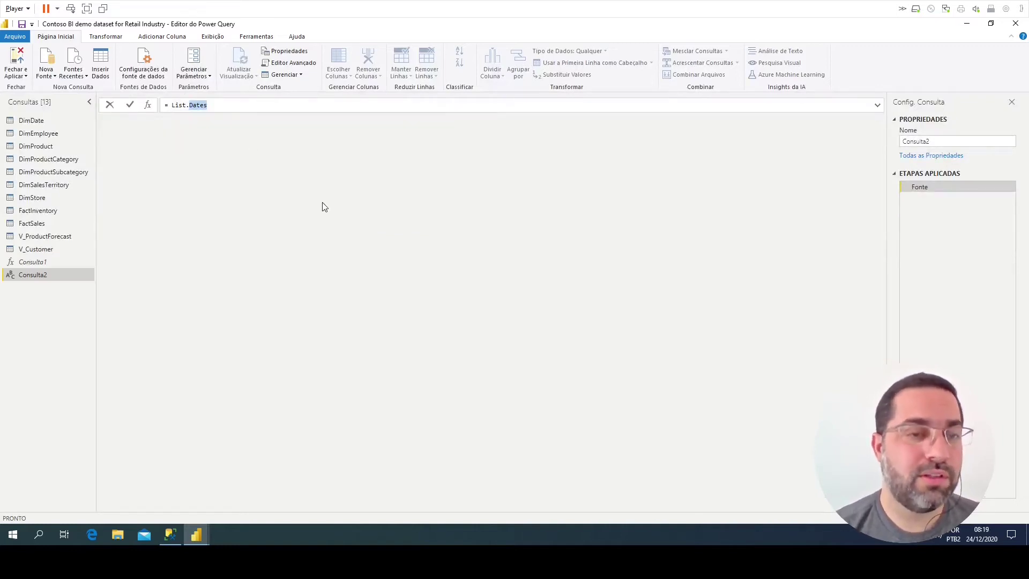
key("Left")
key("Left")
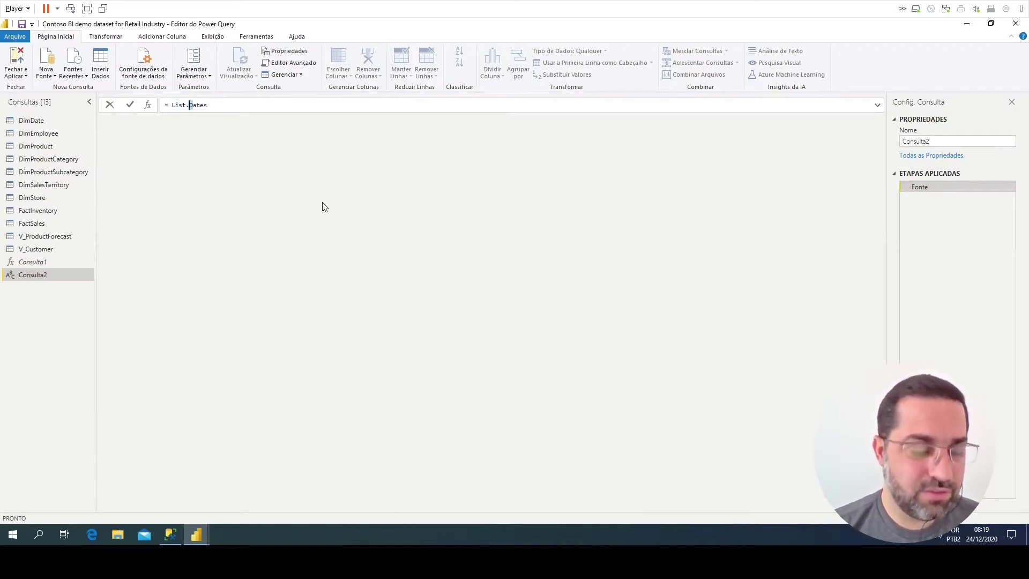
key("Delete")
type("d")
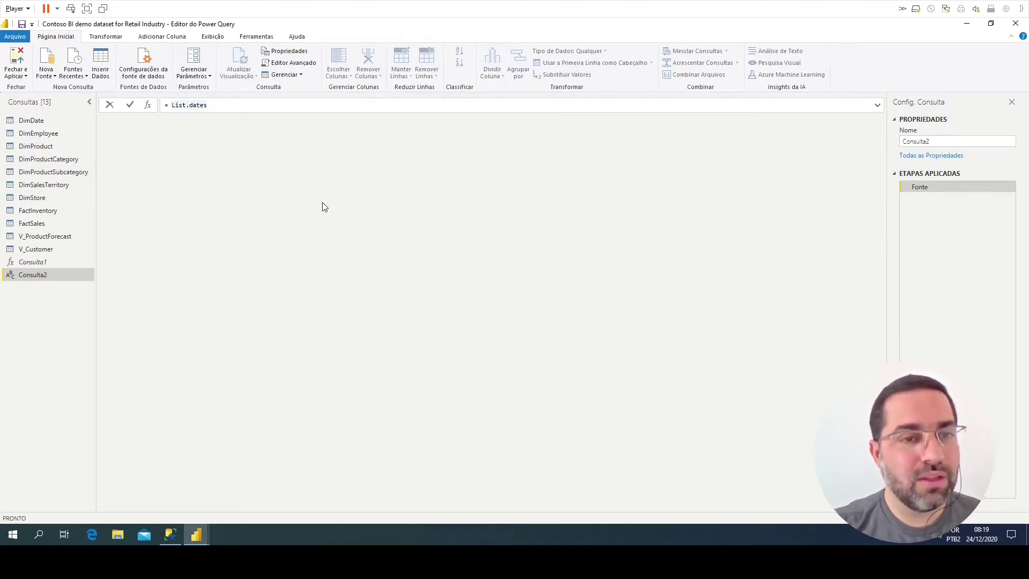
key("End")
key("ctrl+space")
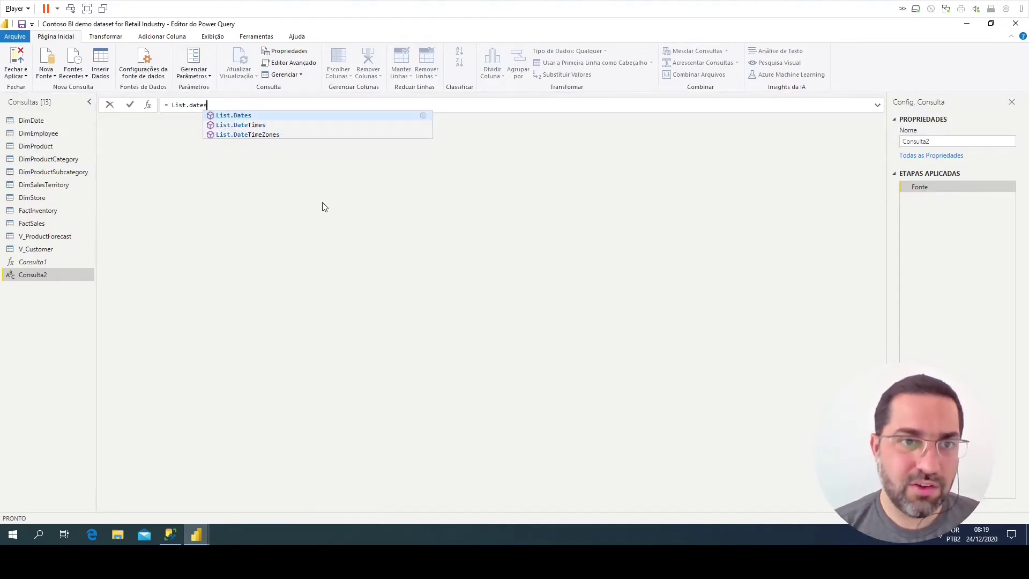
key("Escape")
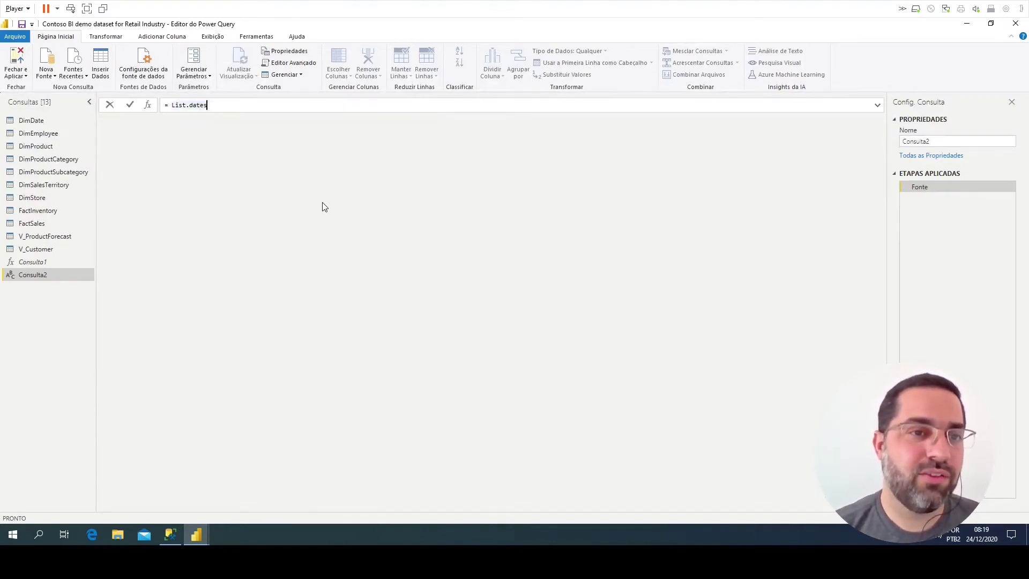
key("ctrl+space")
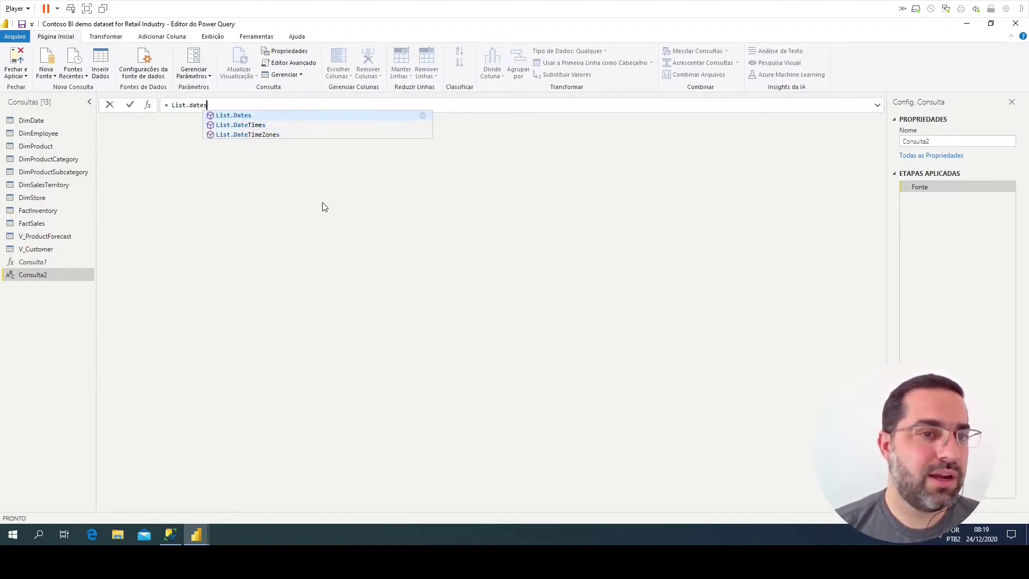
type("(")
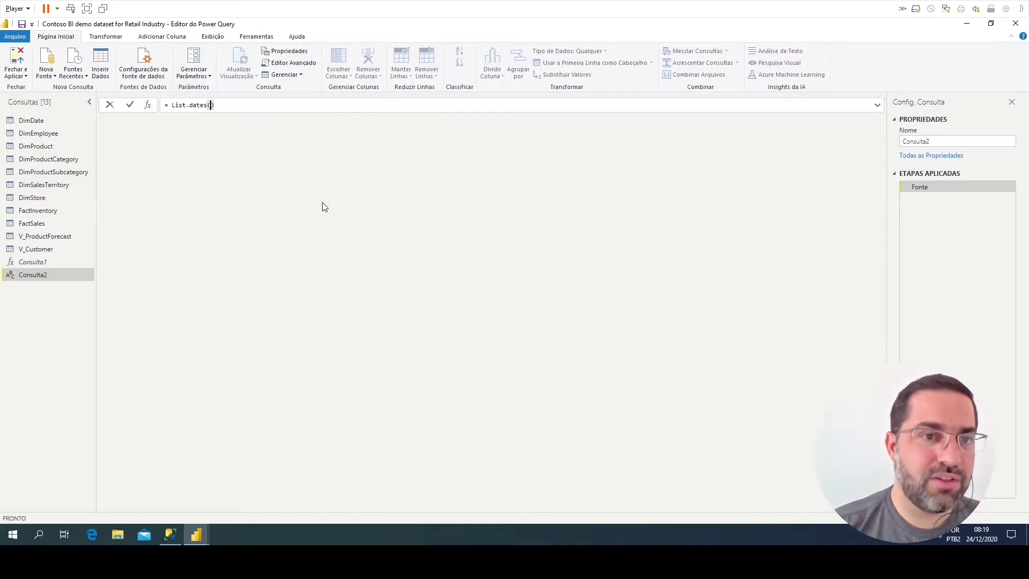
key("Return")
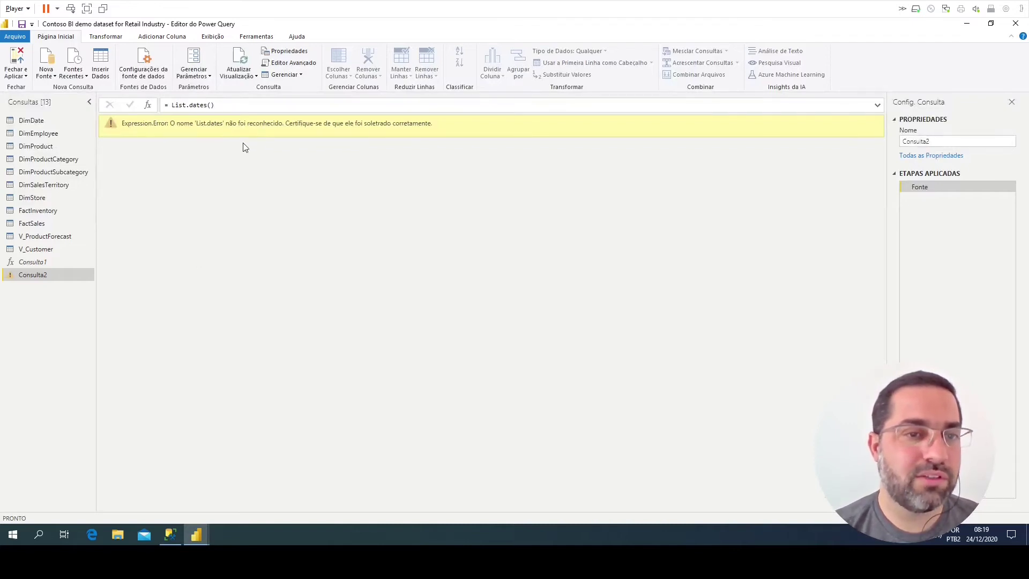
Correct the function name's capitalization in the formula and evaluate = List.Dates()
left_click(269, 106)
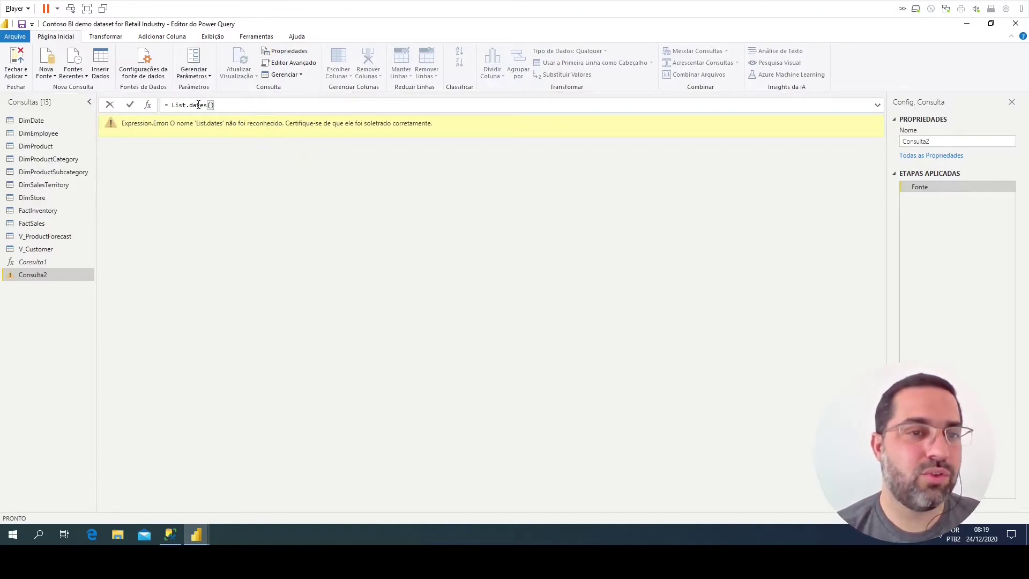
key("BackSpace")
type("D")
key("Return")
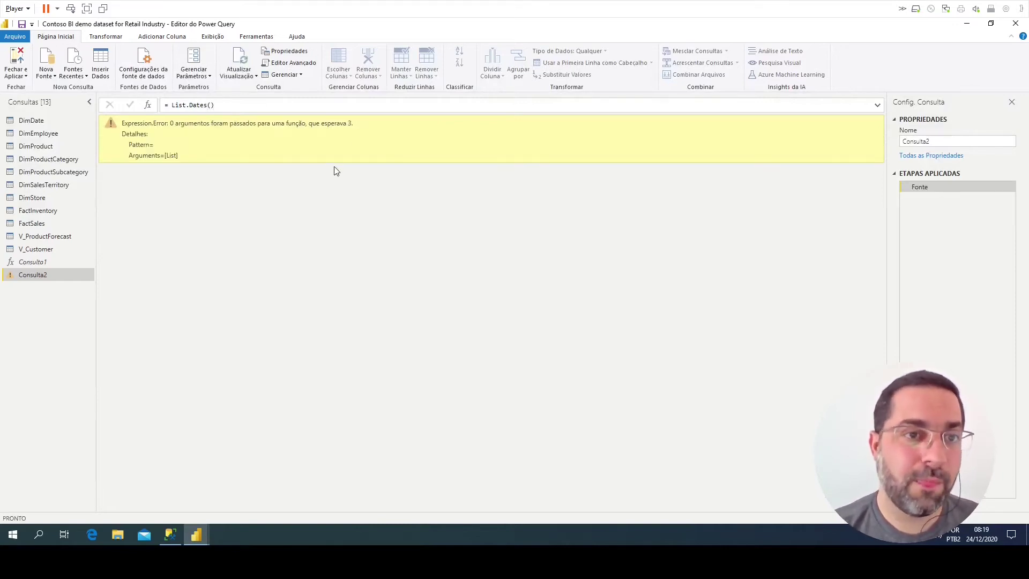
Remove the parentheses from the formula and evaluate = List.Dates to bring up the function's parameter form
left_click(327, 104)
key("BackSpace")
key("BackSpace")
type("(")
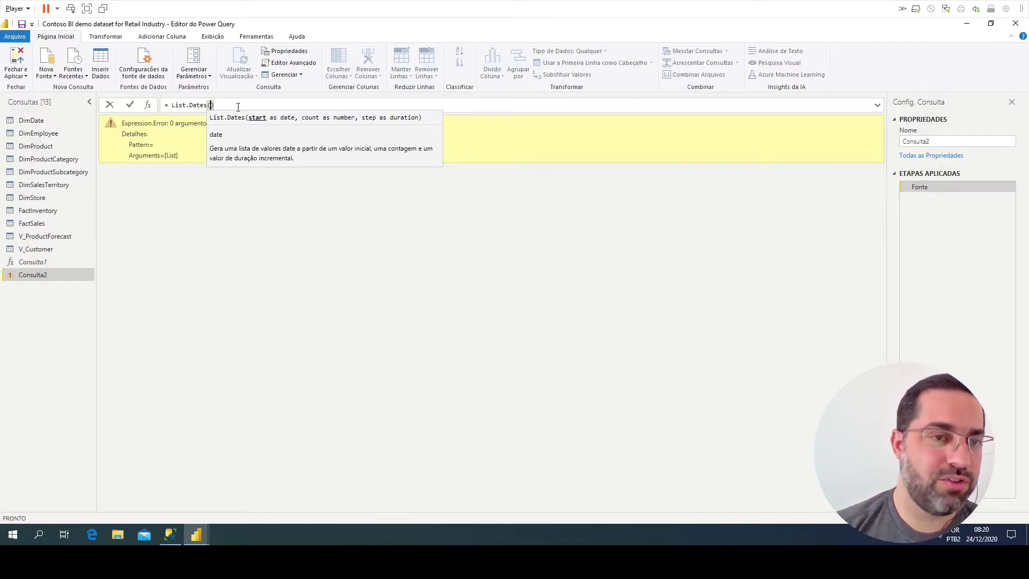
key("BackSpace")
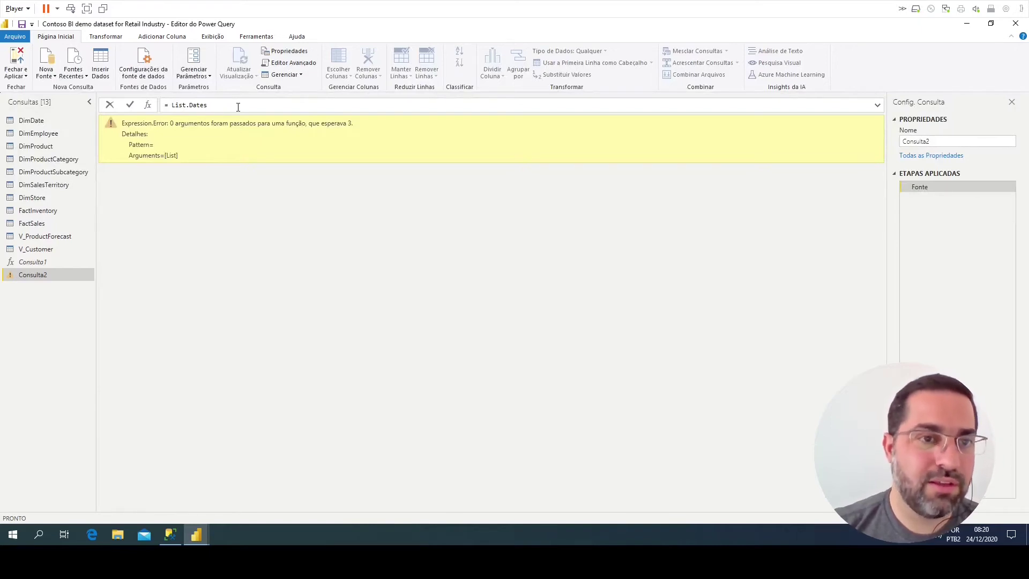
key("Return")
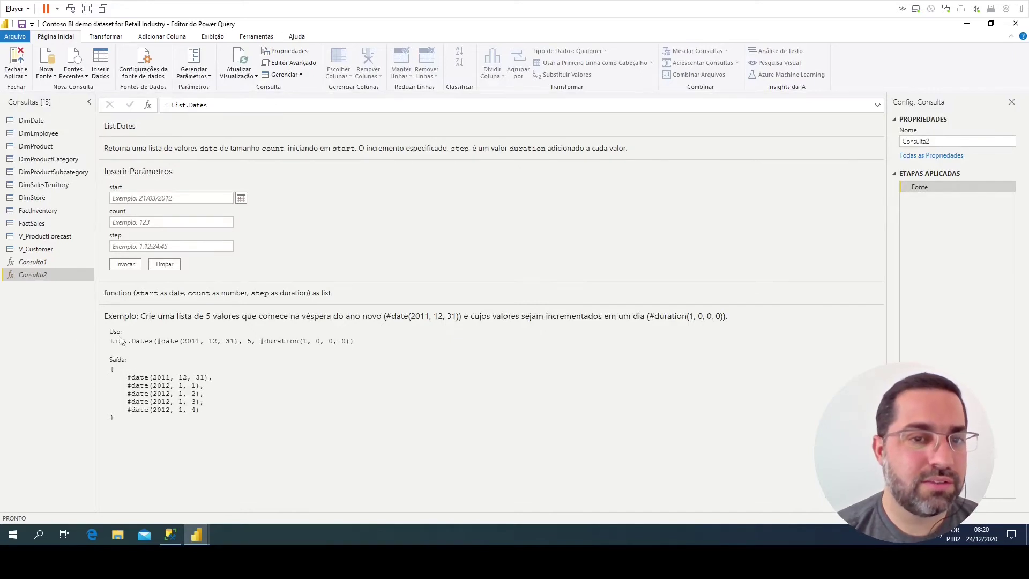
left_click(146, 199)
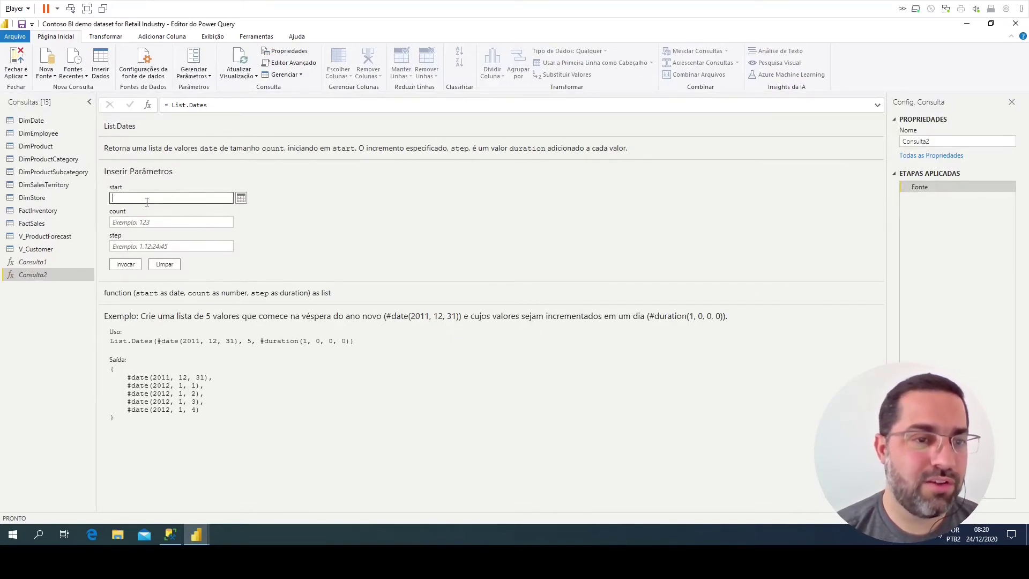
left_click(145, 222)
left_click(143, 245)
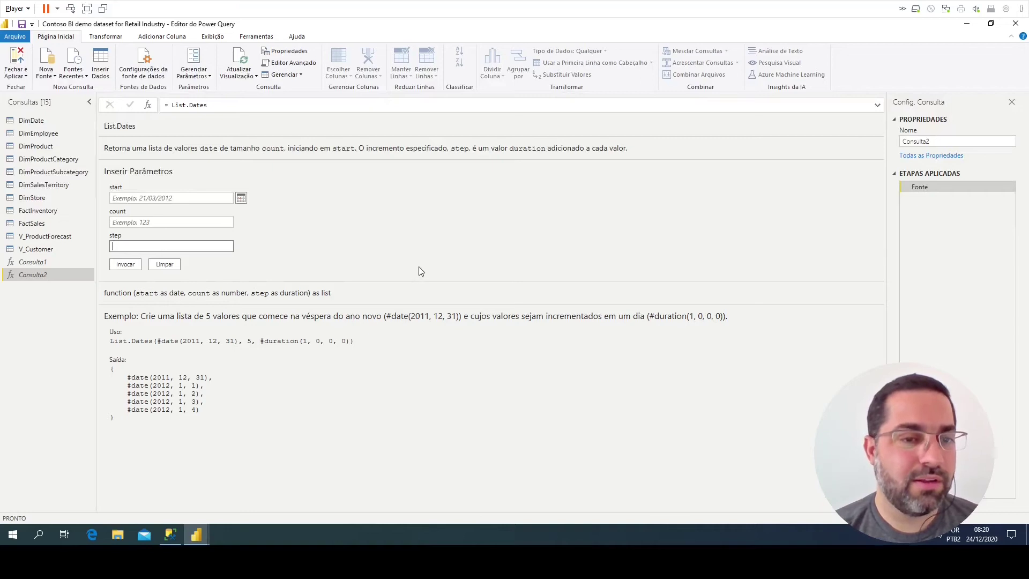
left_click(145, 198)
left_click(172, 221)
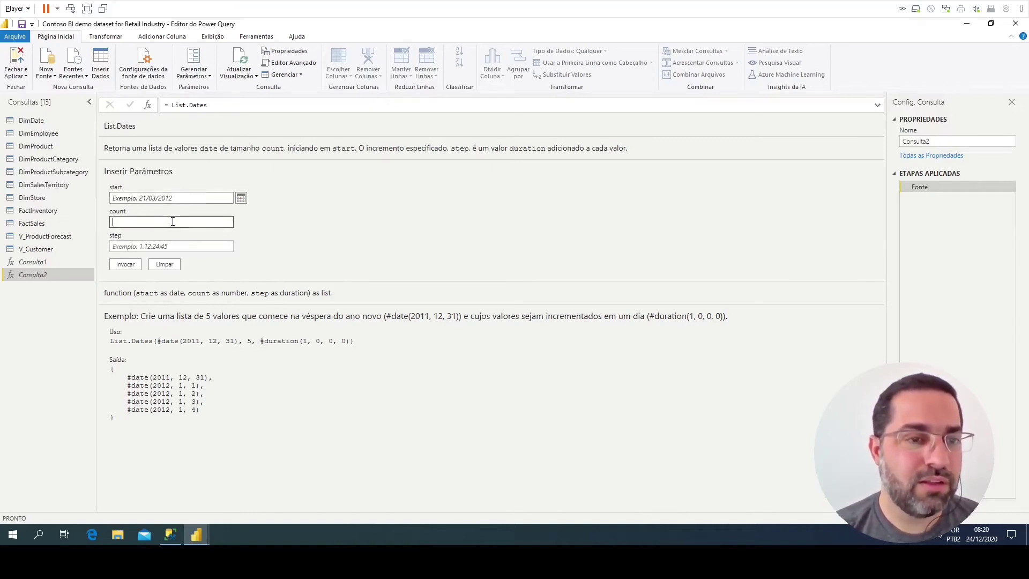
left_click(134, 198)
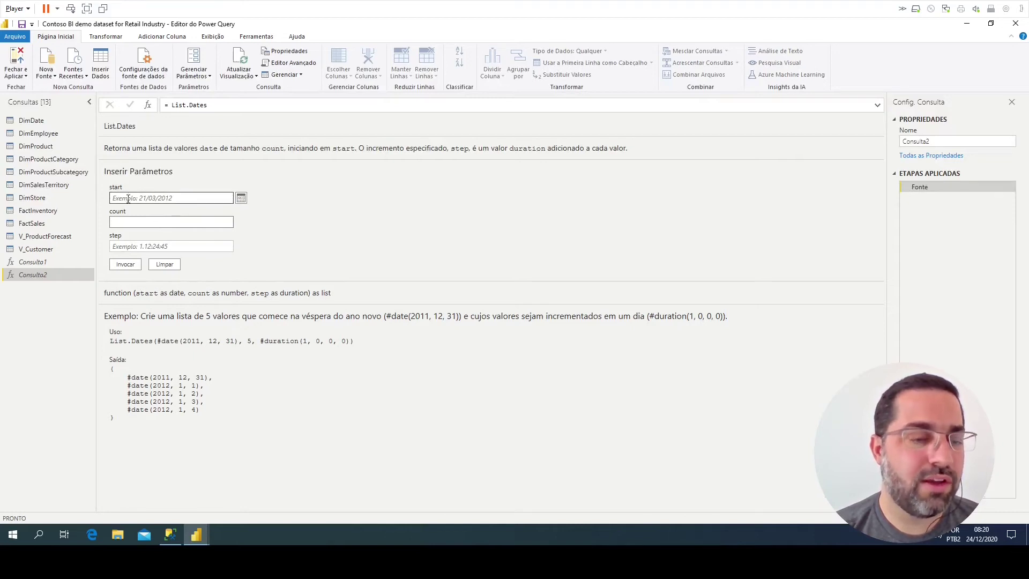
Set the List.Dates start parameter to 01/01/2005
left_click(128, 199)
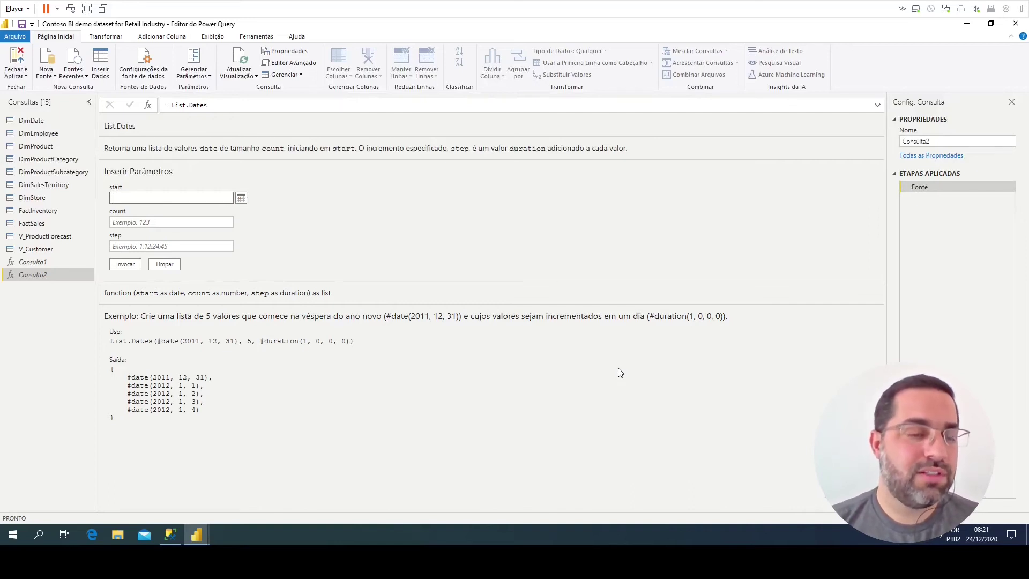
type("01")
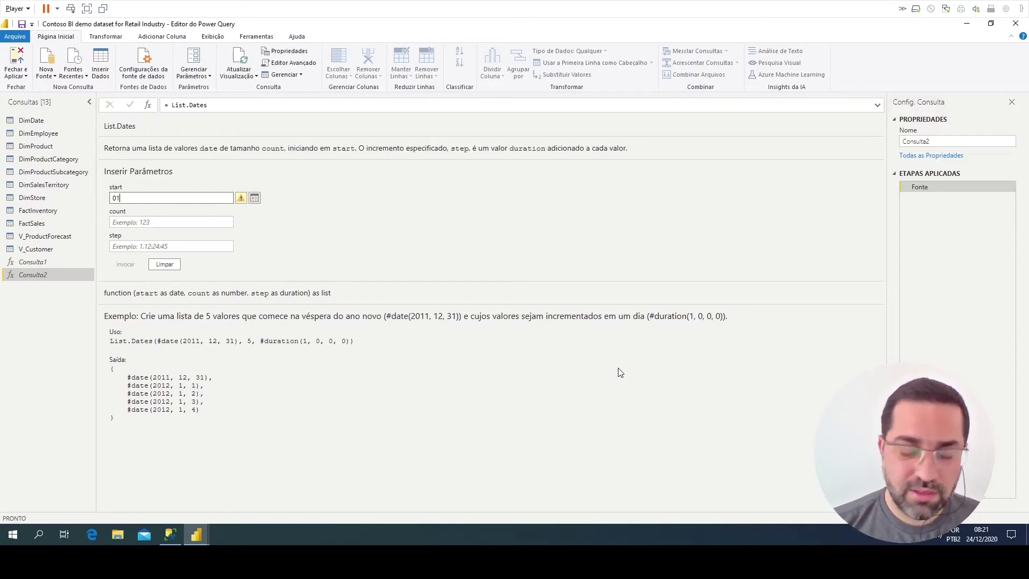
type("/01/2005")
key("Tab")
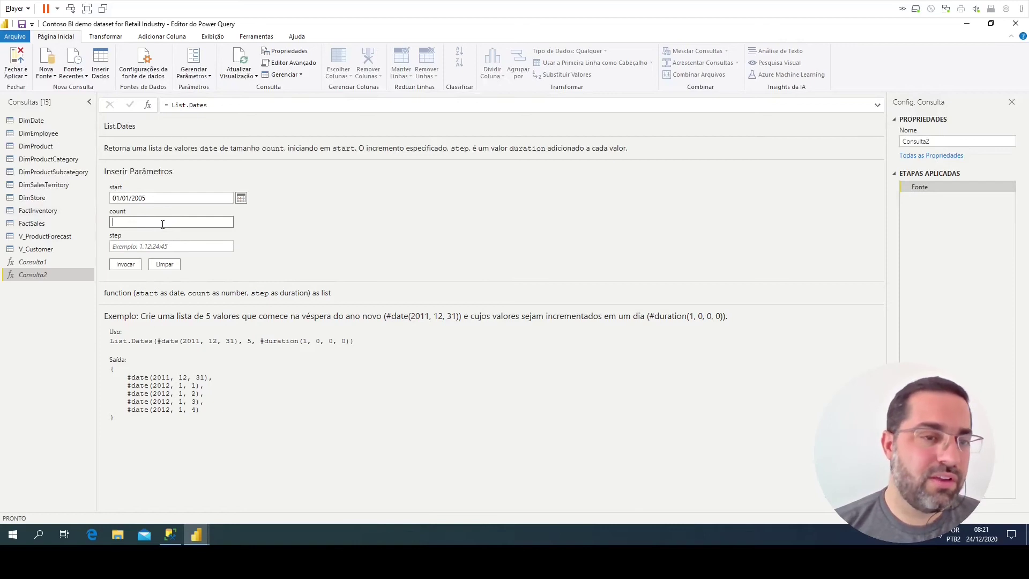
Set the count parameter to 3650 to cover ten years of 365 days
type("65")
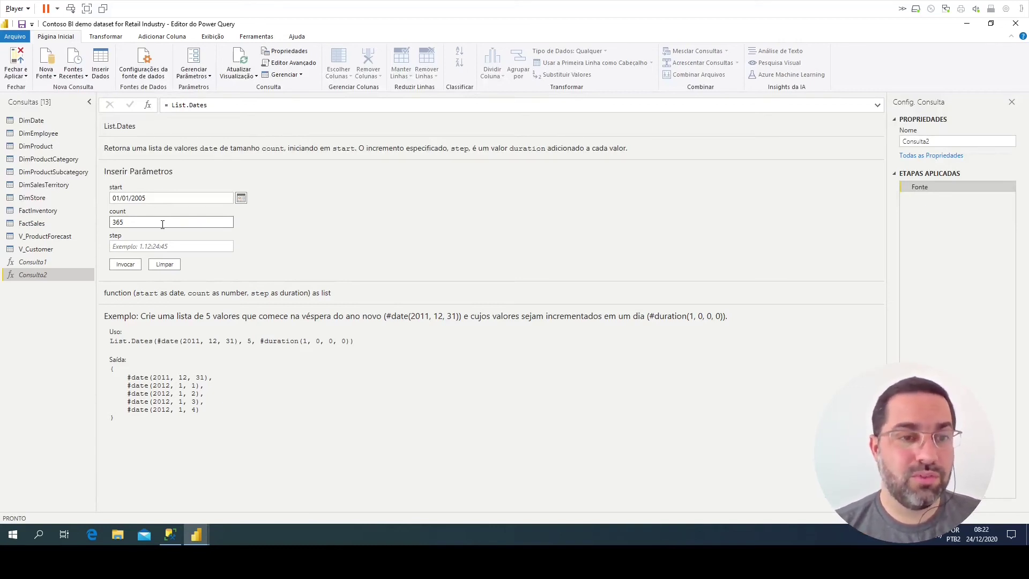
key("shift+Left")
key("shift+Left")
key("shift+Left")
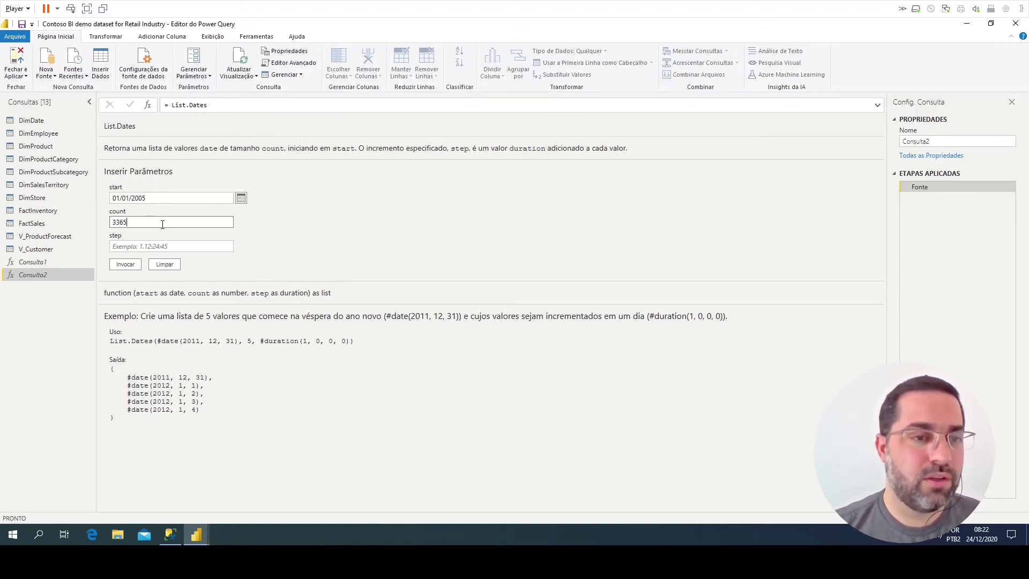
key("shift+Left")
key("shift+Left")
key("shift+Left")
key("Left")
key("BackSpace")
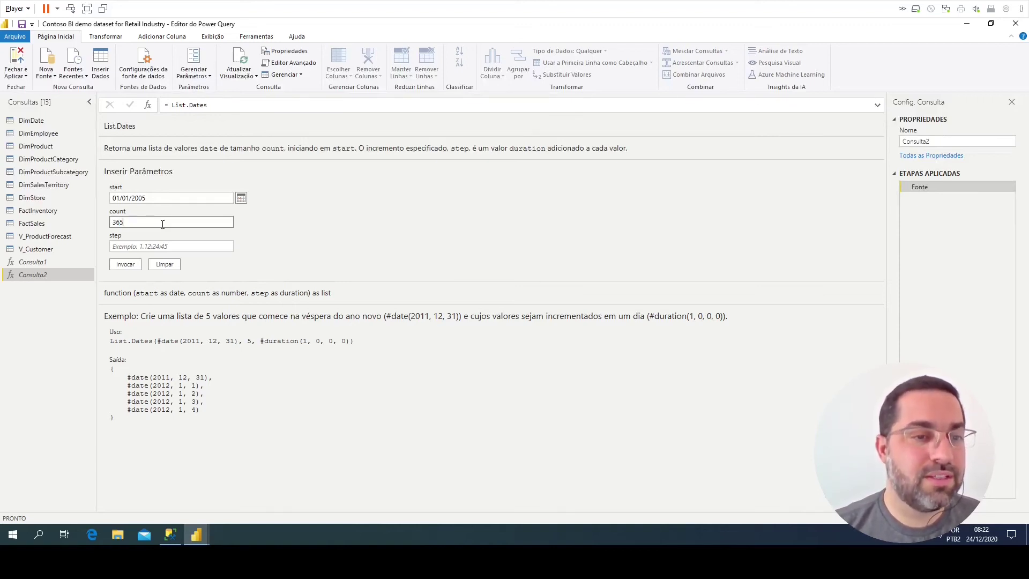
Set the step parameter to 1 and invoke the function to generate the date list
left_click(142, 248)
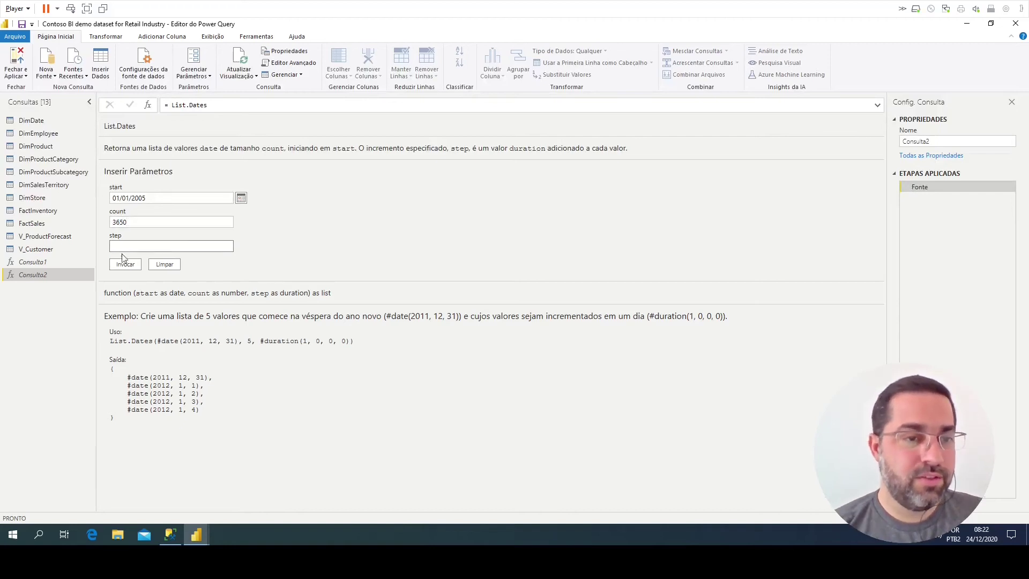
left_click(136, 224)
left_click(133, 247)
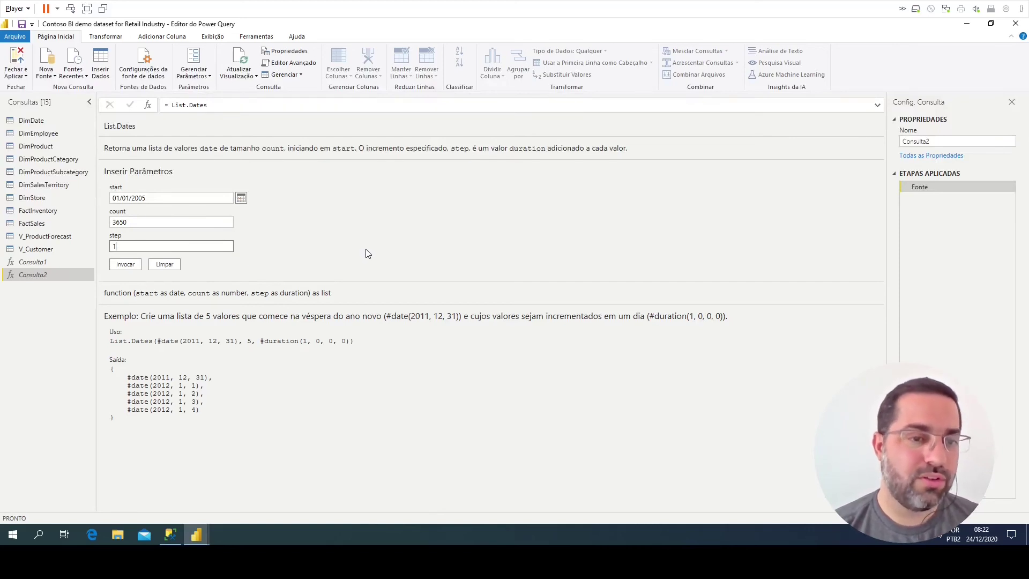
left_click(125, 264)
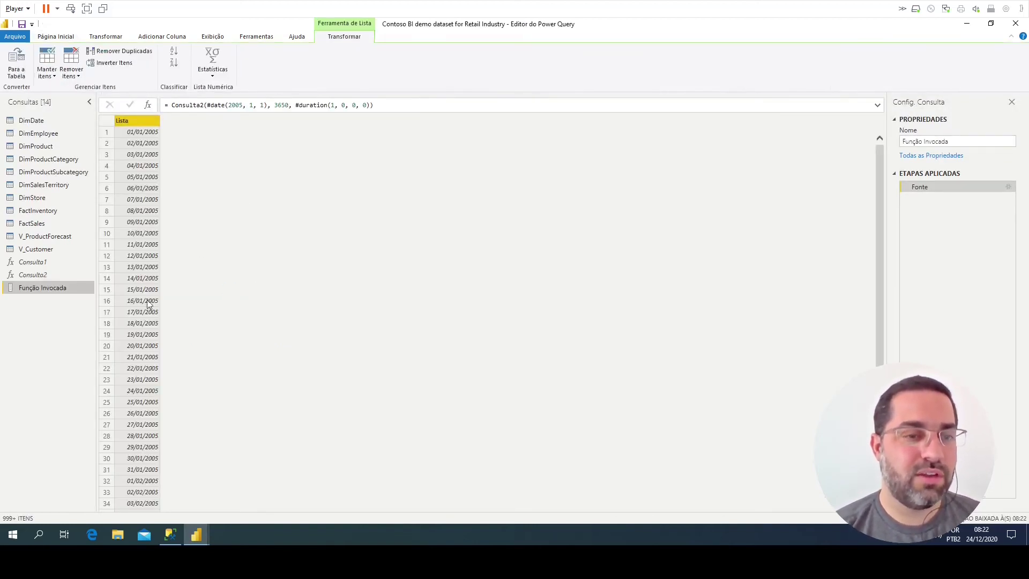
Convert the generated date list to a table with no delimiter and extra columns shown as errors
scroll(136, 241, "down", 20)
scroll(134, 238, "down", 20)
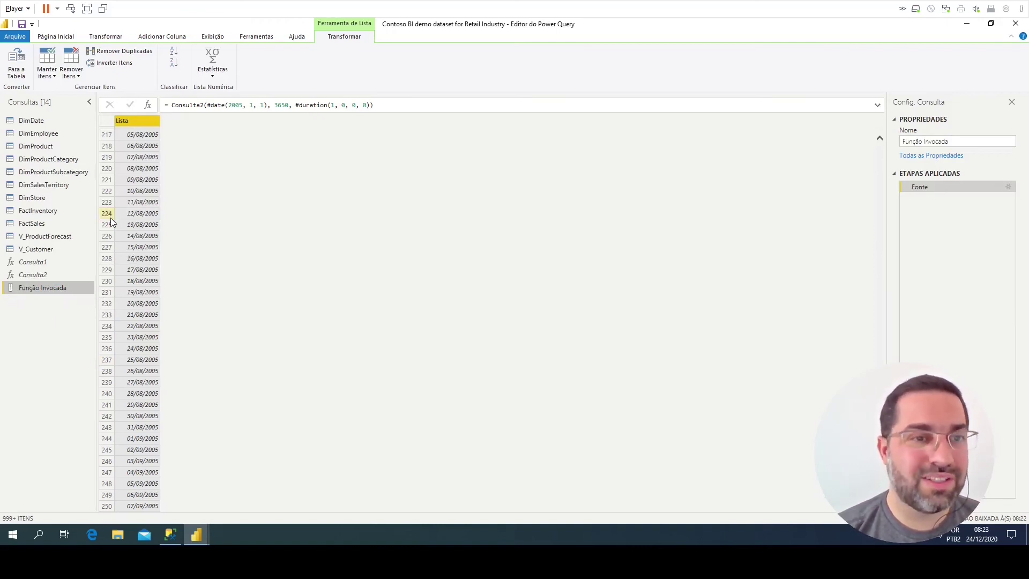
left_click(15, 66)
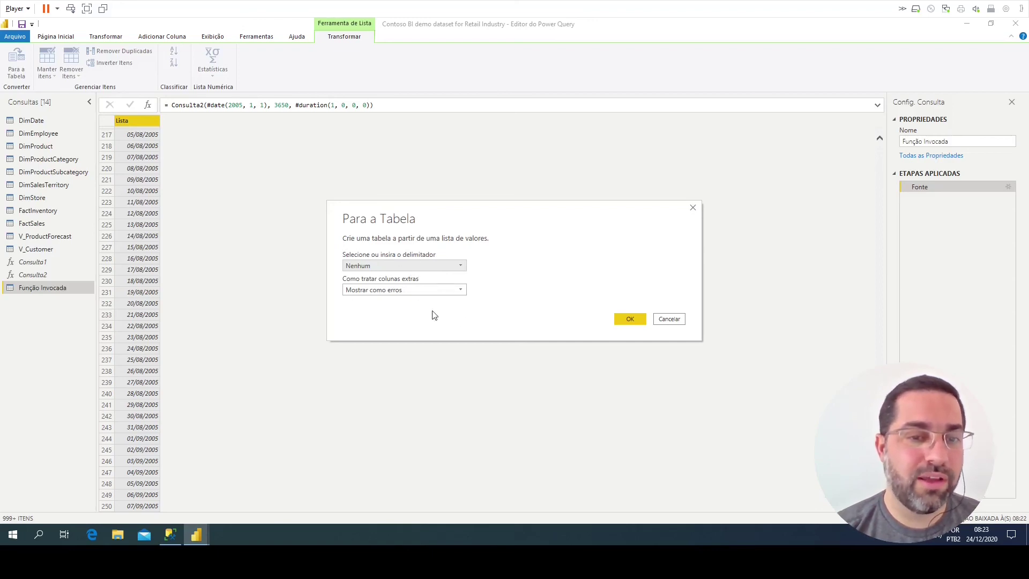
left_click(638, 322)
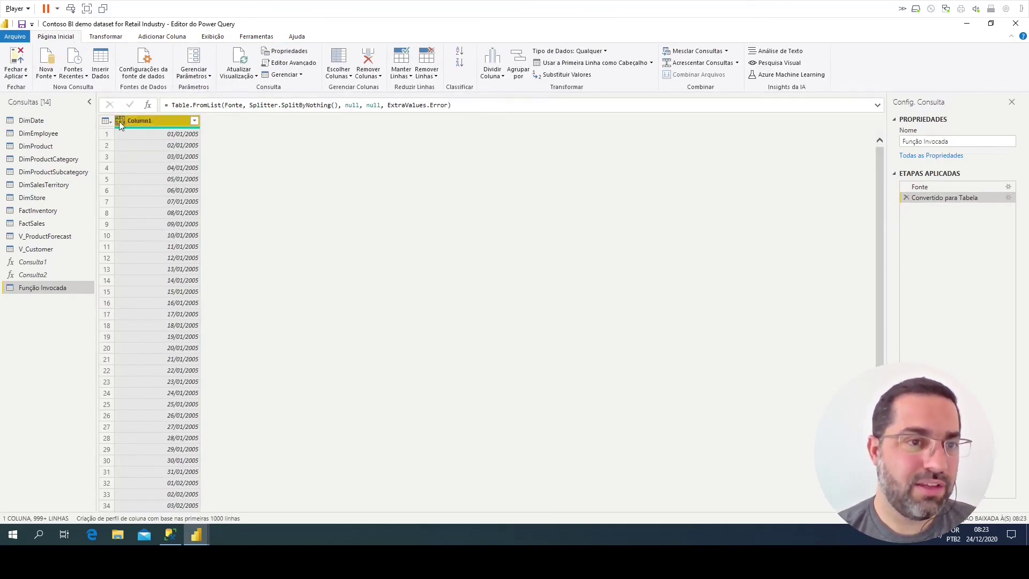
Change the data type of Column1 to Date (Data), and close and apply the query changes
left_click(181, 197)
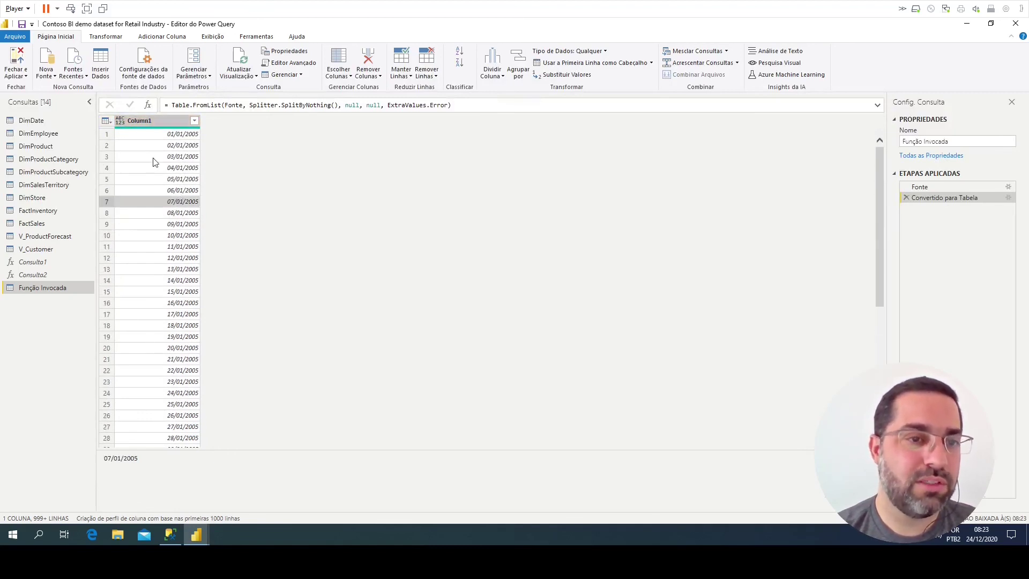
left_click(150, 122)
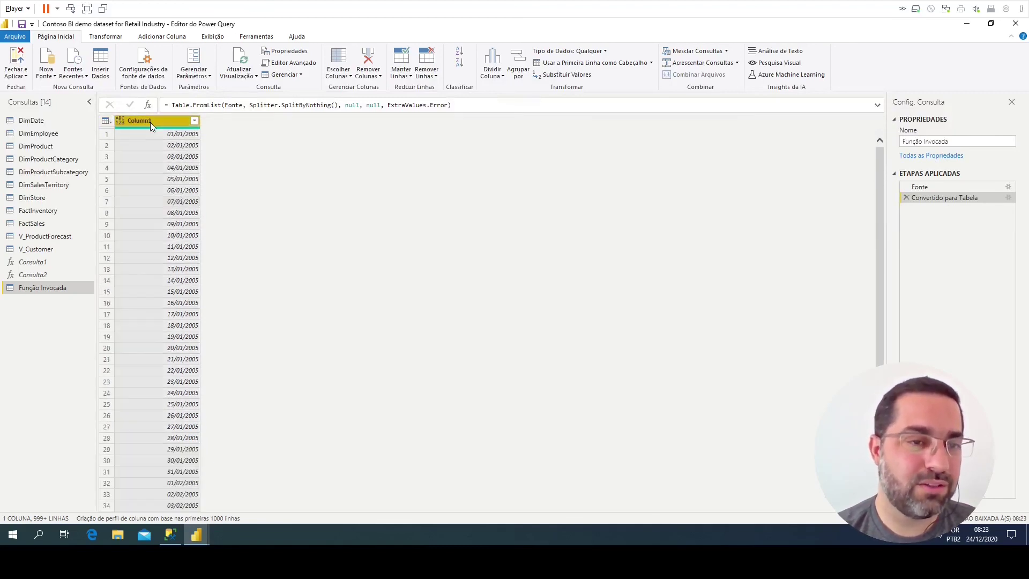
left_click(120, 123)
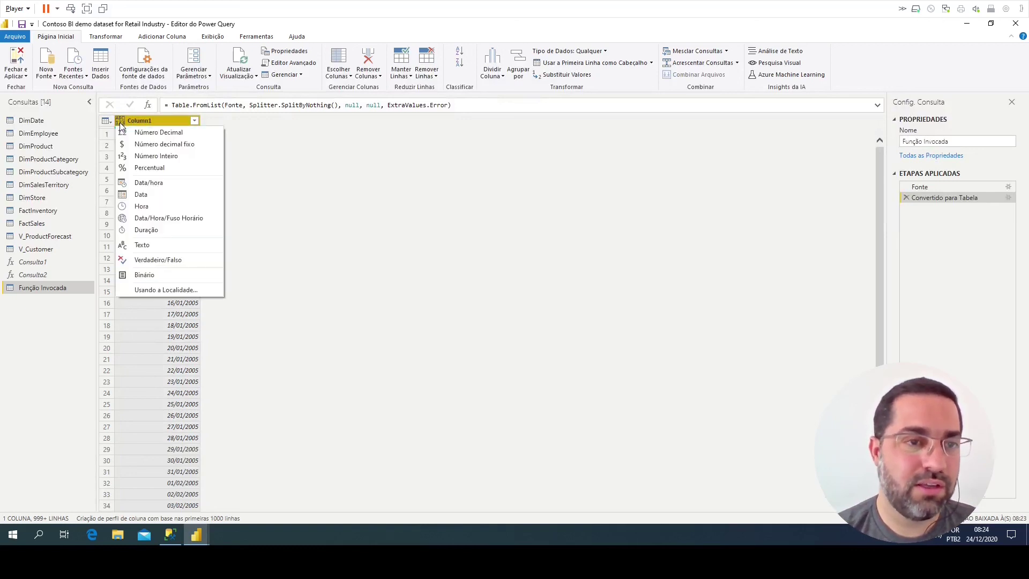
left_click(143, 195)
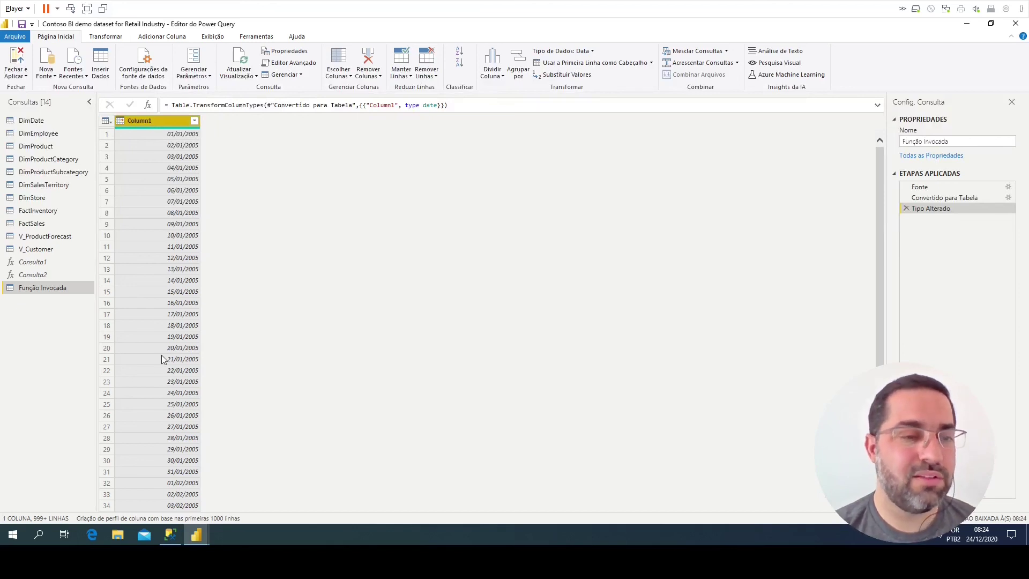
left_click(14, 58)
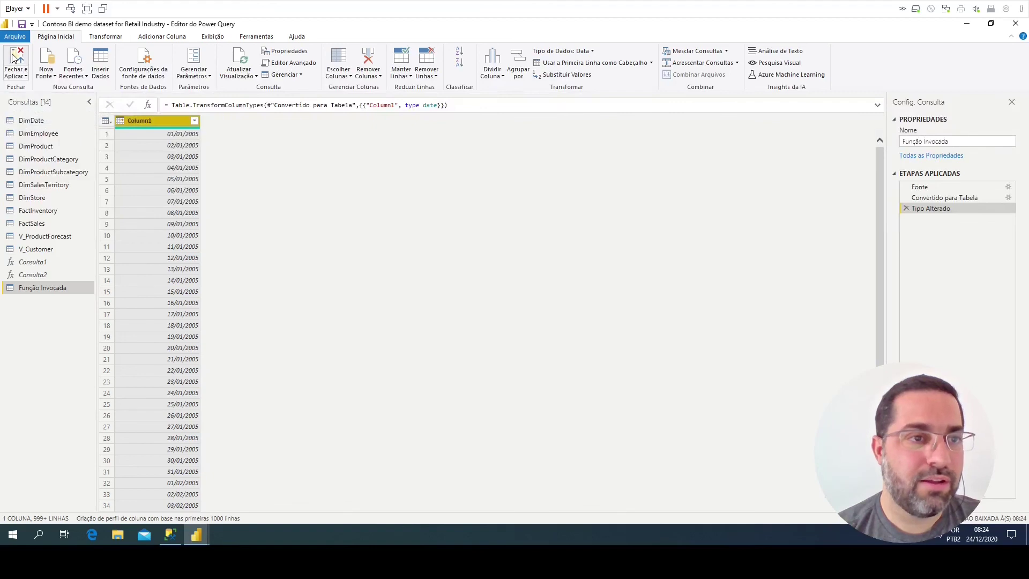